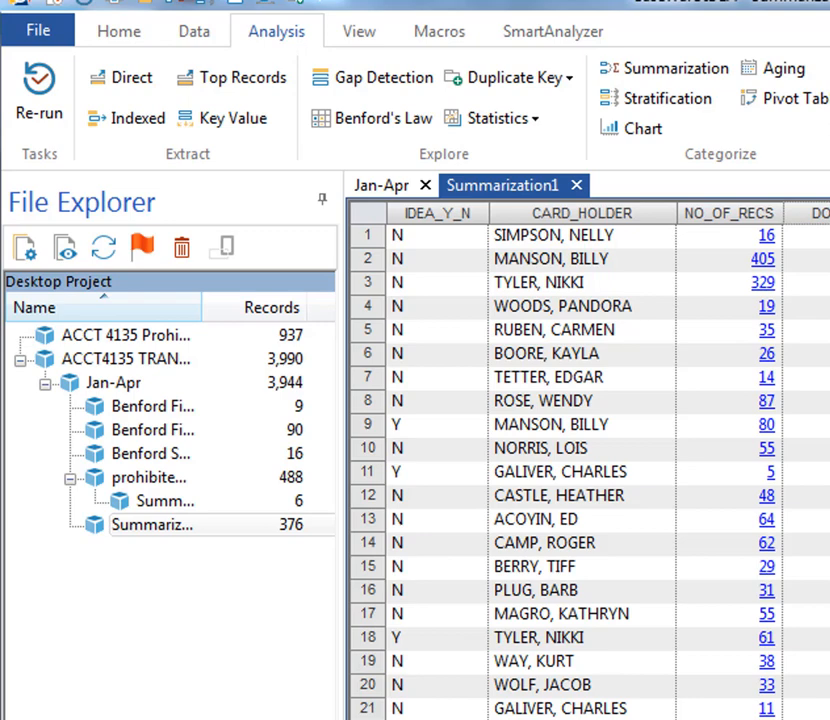
Step: Switch to the Excel audit program to check item 8 on amounts near or over $2,500, and return to IDEA
drag(829, 50, 800, 1)
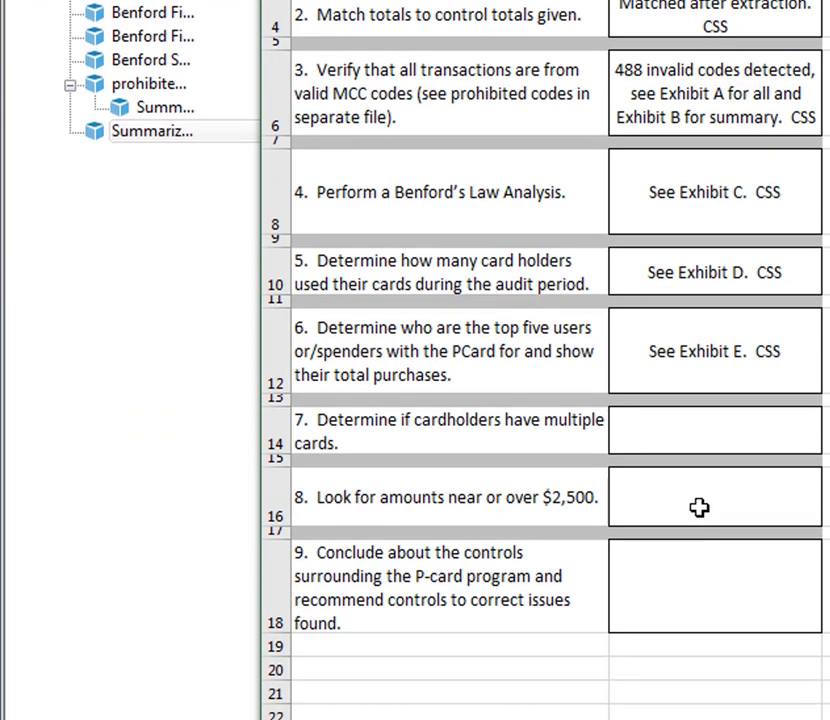
click(699, 508)
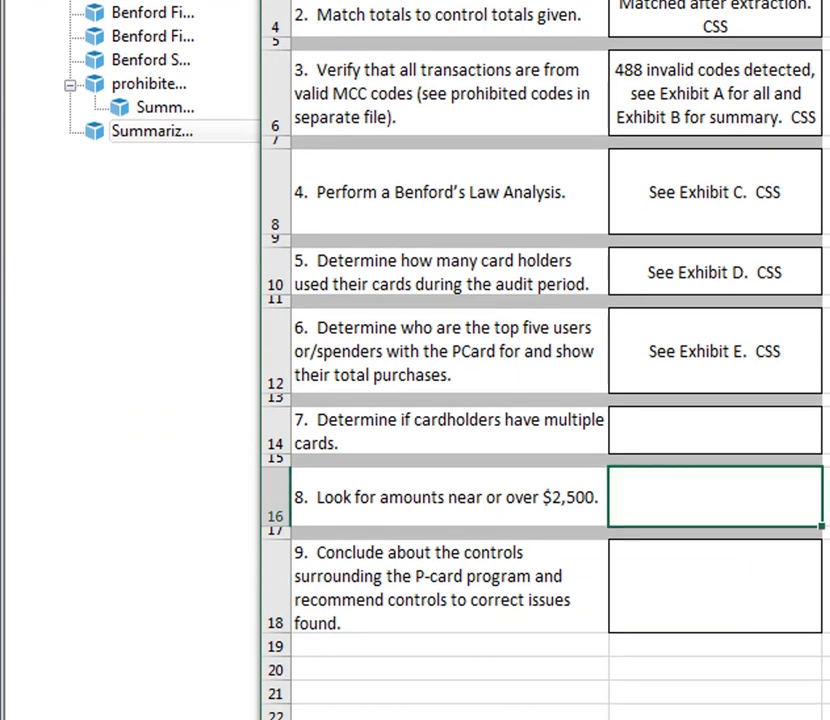
key(alt+Tab)
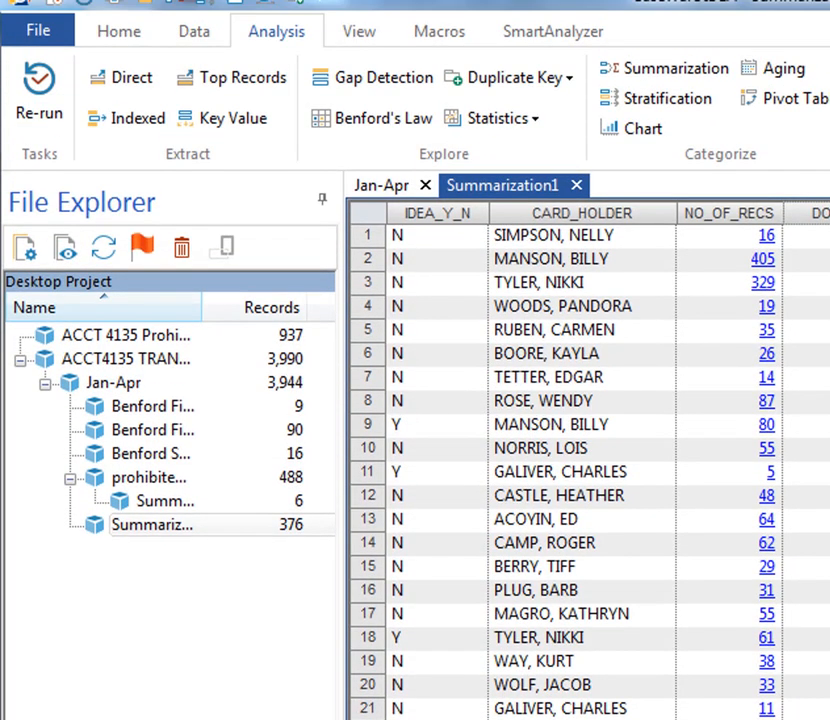
Step: Close the Summarization1 database and sort the Jan-Apr database by DOCUMENT_AMOUNT in descending order
click(578, 185)
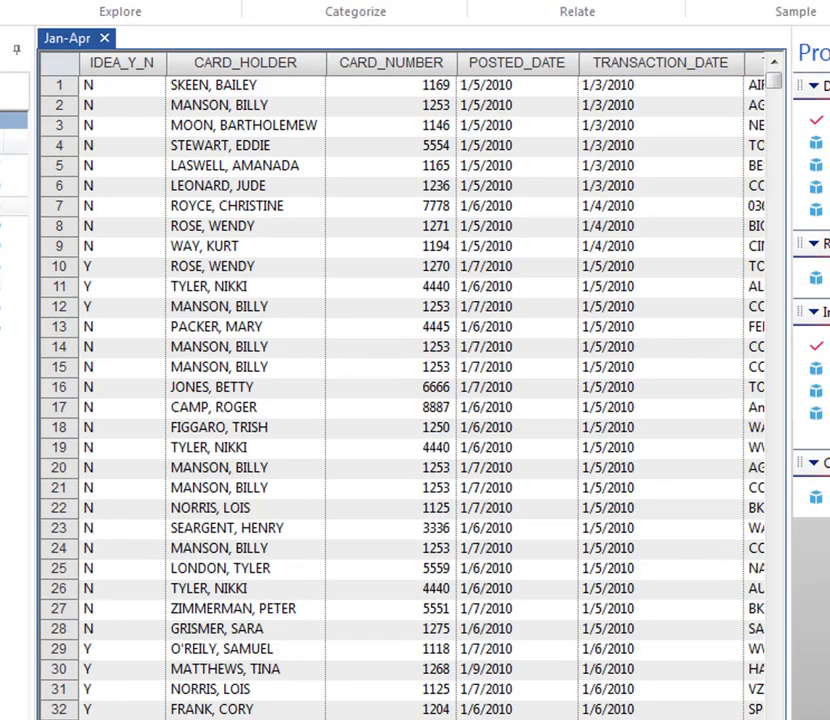
scroll(410, 390, right, 10)
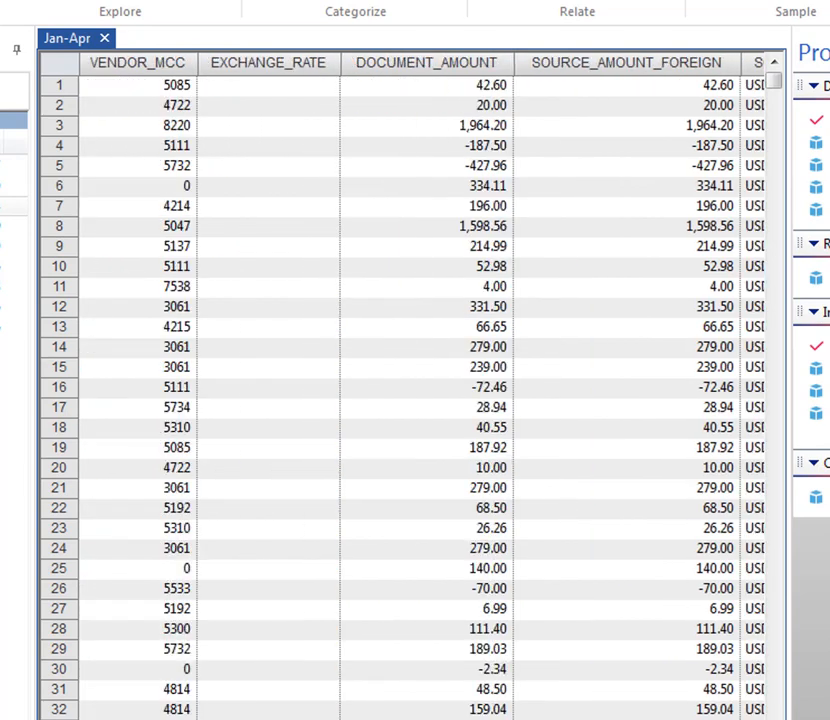
click(411, 62)
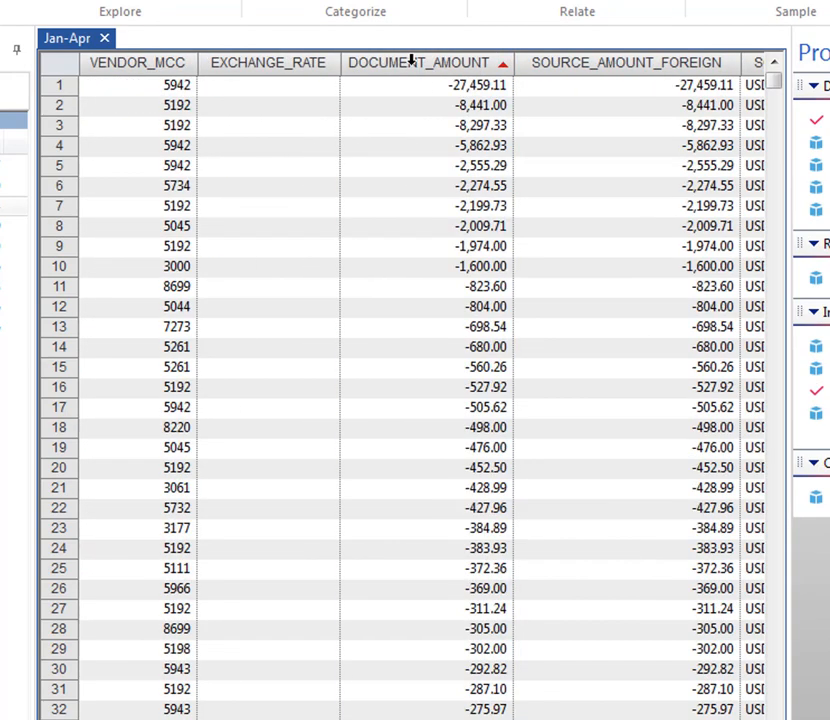
click(411, 62)
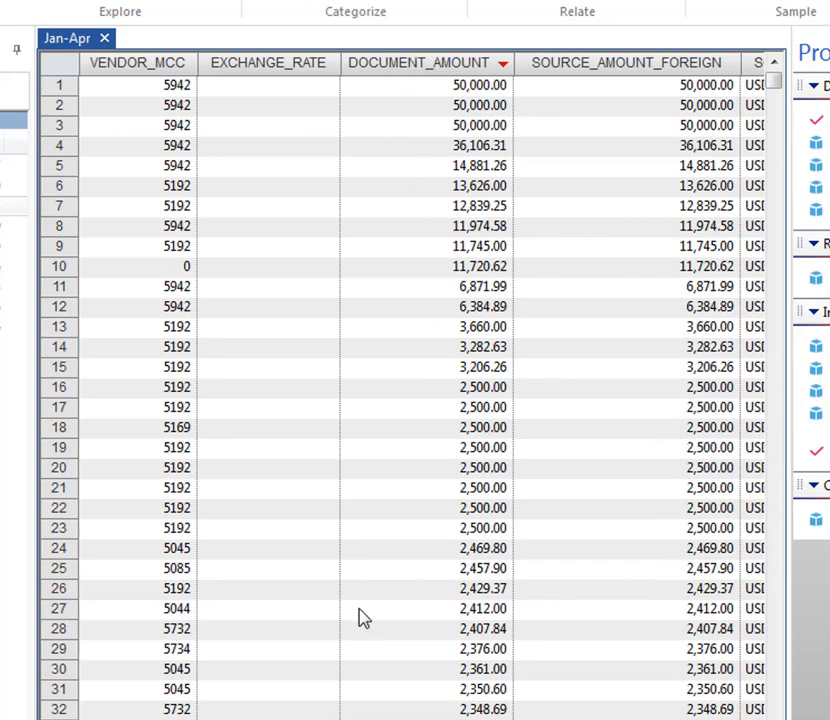
click(400, 64)
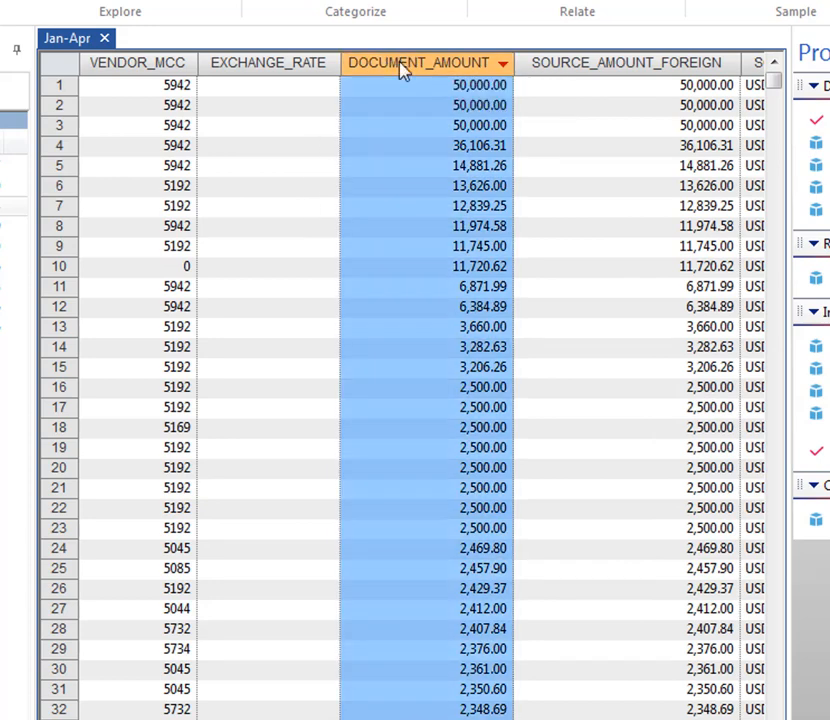
click(400, 62)
click(400, 62)
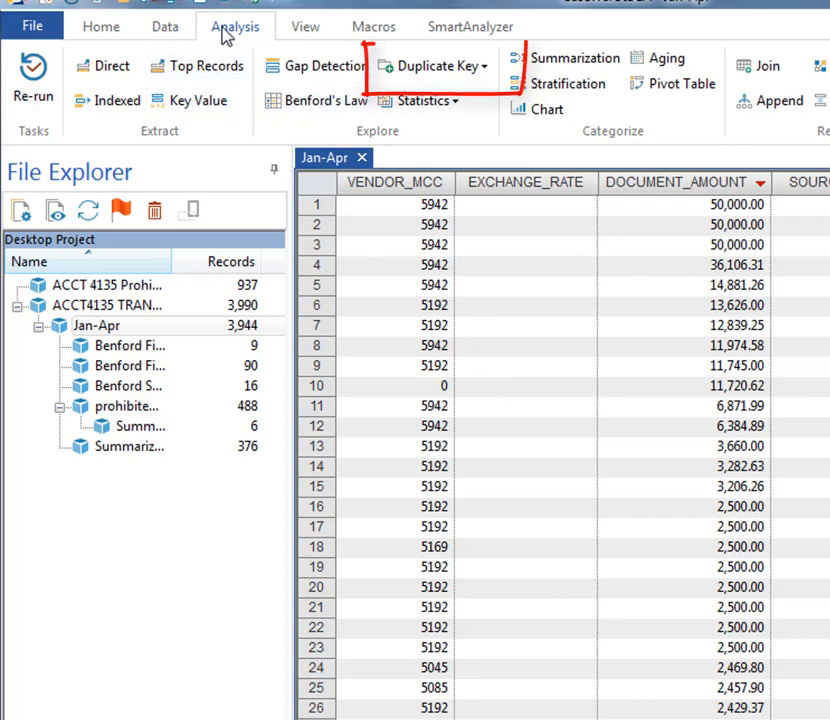
Step: Run a Duplicate Key Exclusion on Jan-Apr matching CARD_HOLDER with CARD_NUMBER as the field that must differ, using the file name DupEx
click(447, 82)
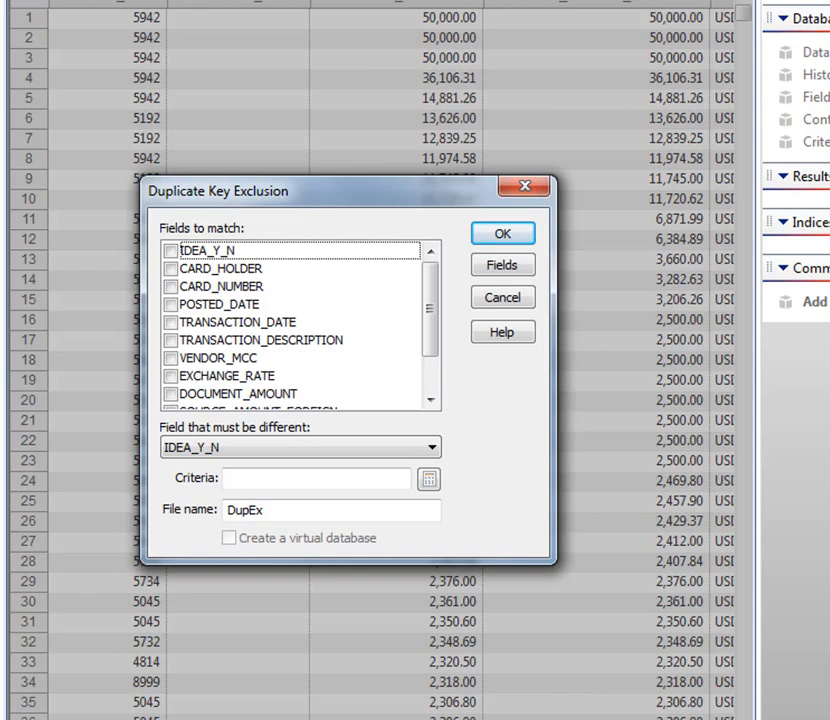
click(171, 270)
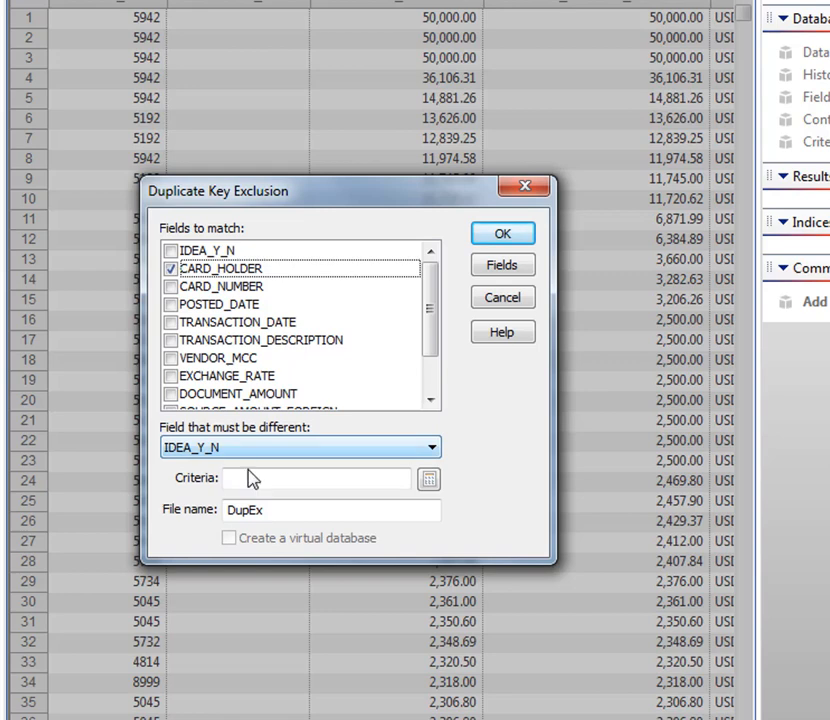
click(434, 452)
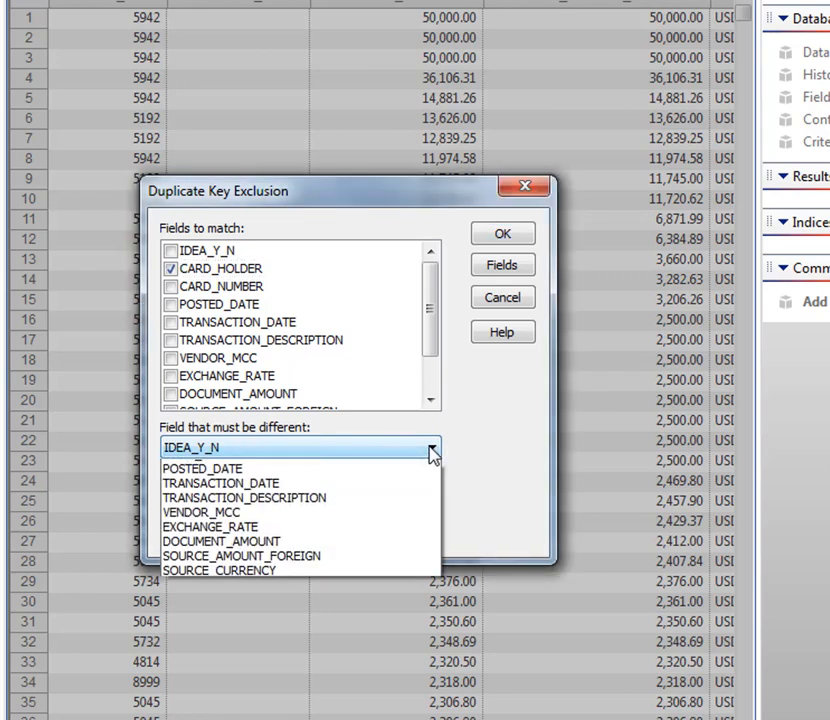
click(240, 500)
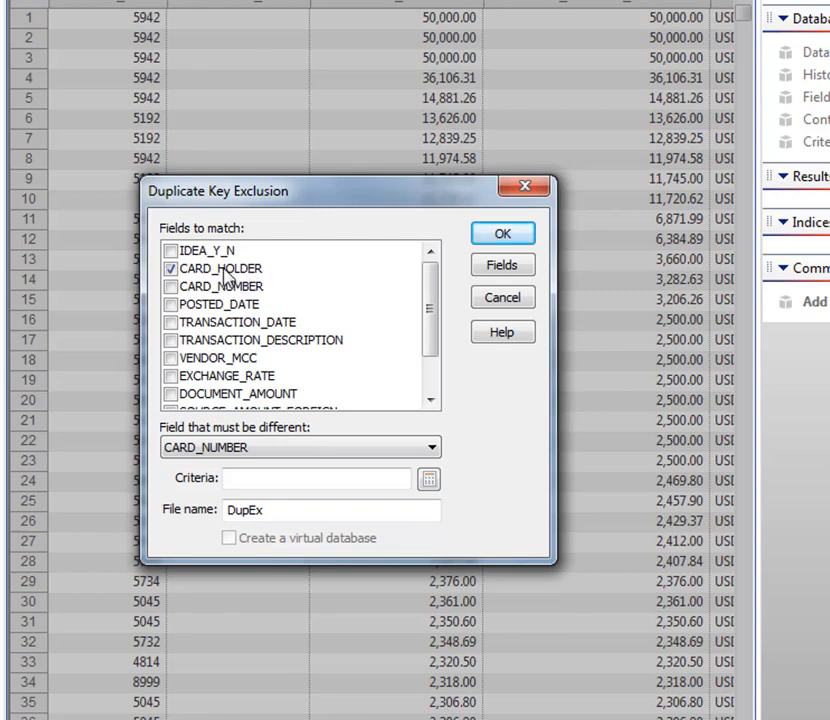
mouse_move(222, 452)
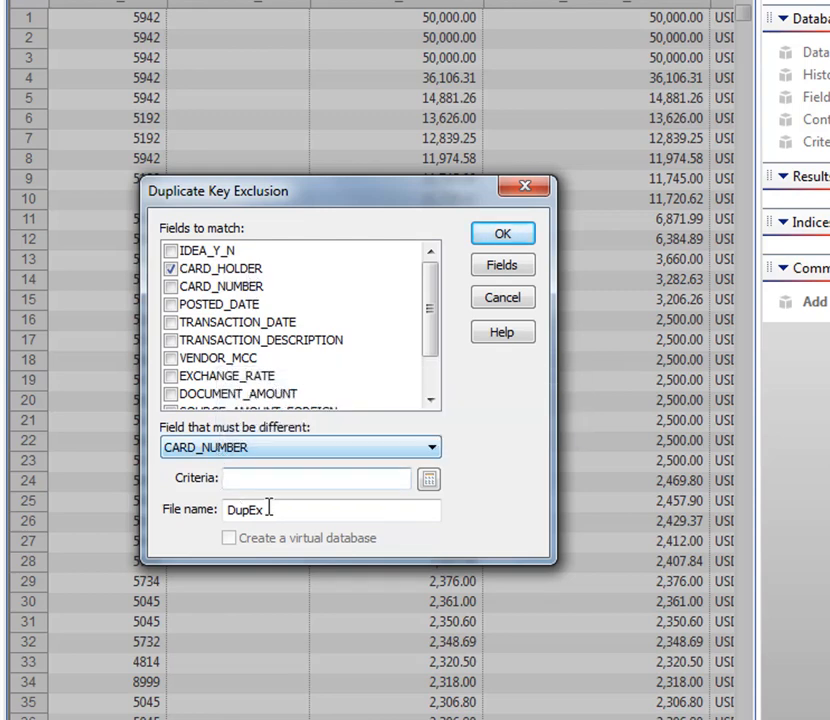
click(505, 236)
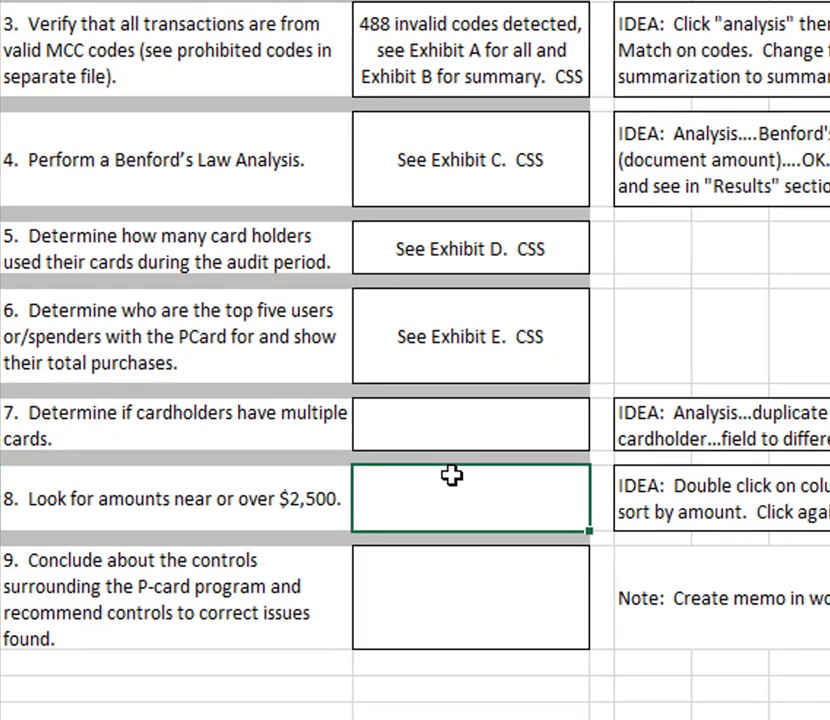
Step: In the Excel audit program, record "Three cardholders have multiple cards, see Exhibit X. CSS" as the result for item 7
click(455, 430)
double_click(455, 430)
text(T)
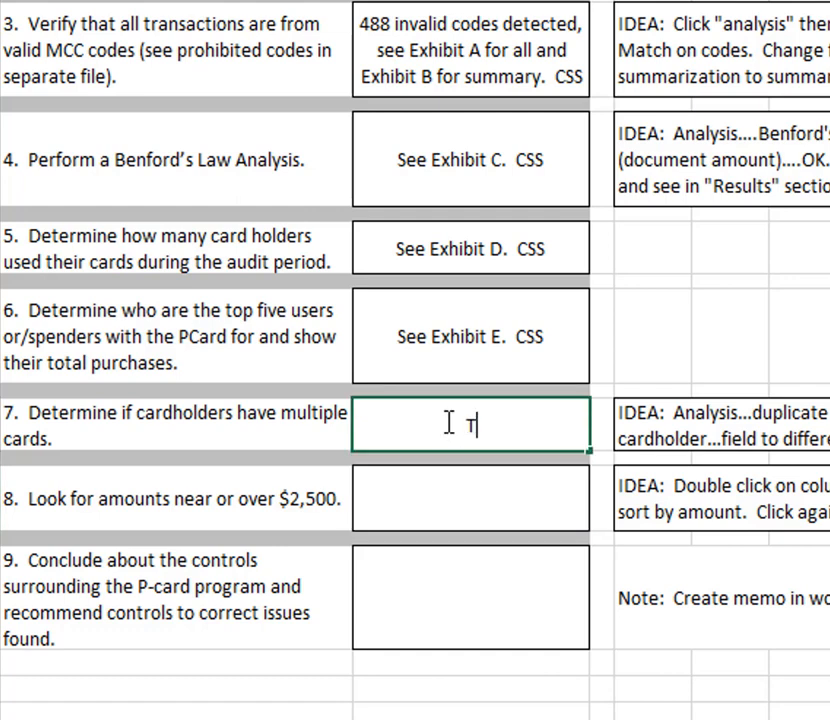
text(hree ho)
key(BackSpace)
key(BackSpace)
text(card)
key(BackSpace)
text(holders)
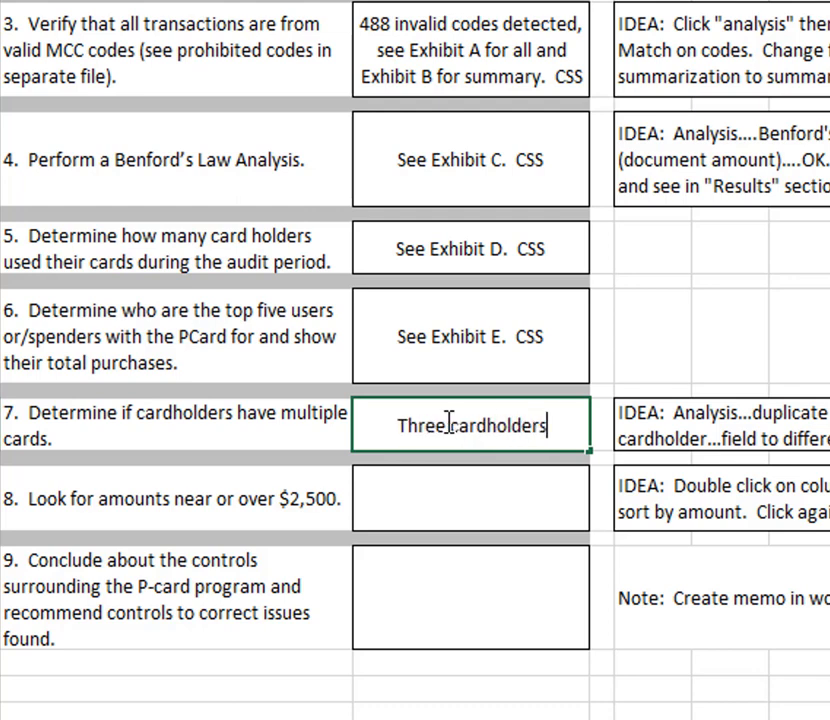
text( have multp)
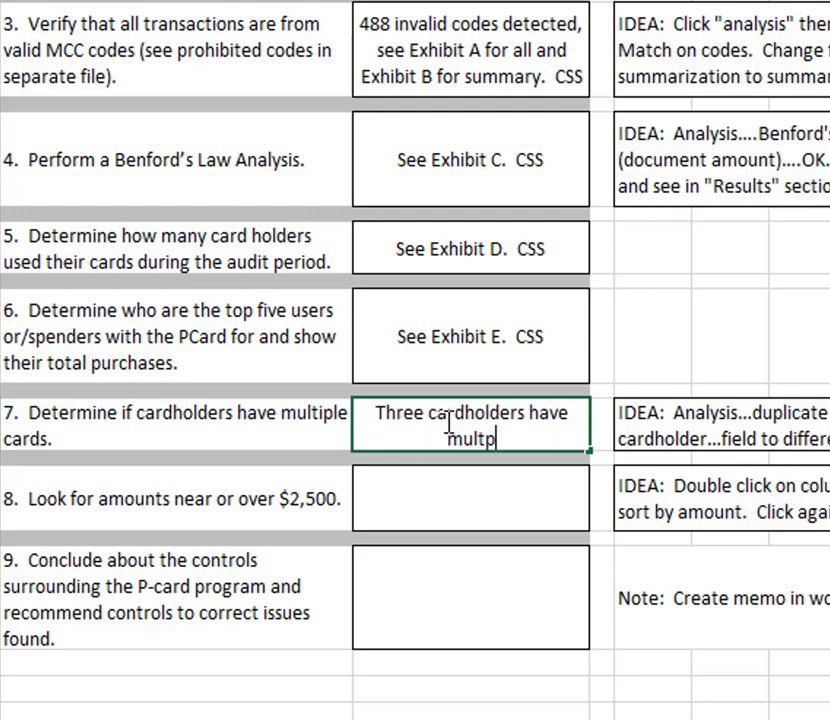
key(BackSpace)
text(iple cost)
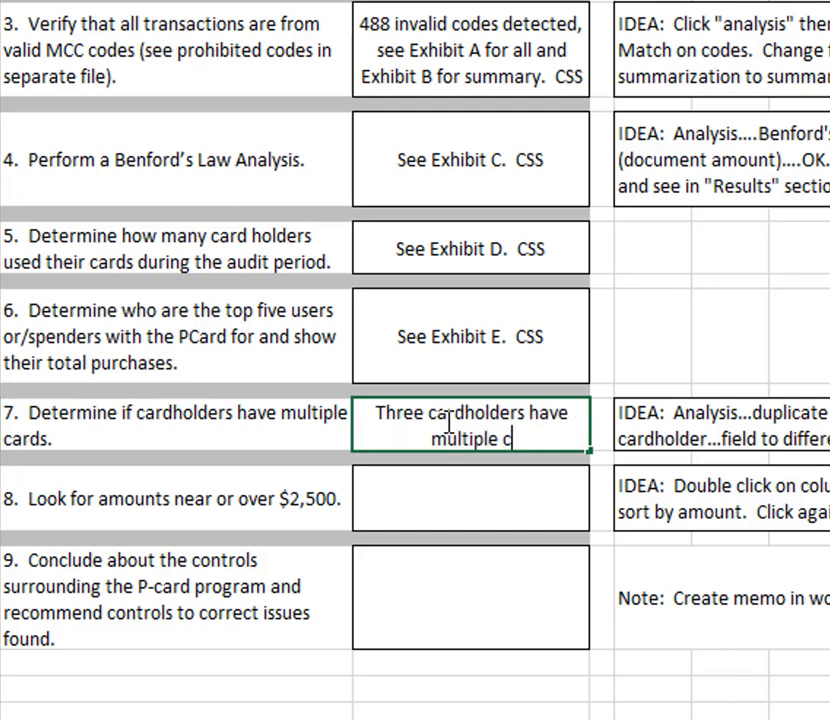
key(BackSpace)
key(BackSpace)
text(rds)
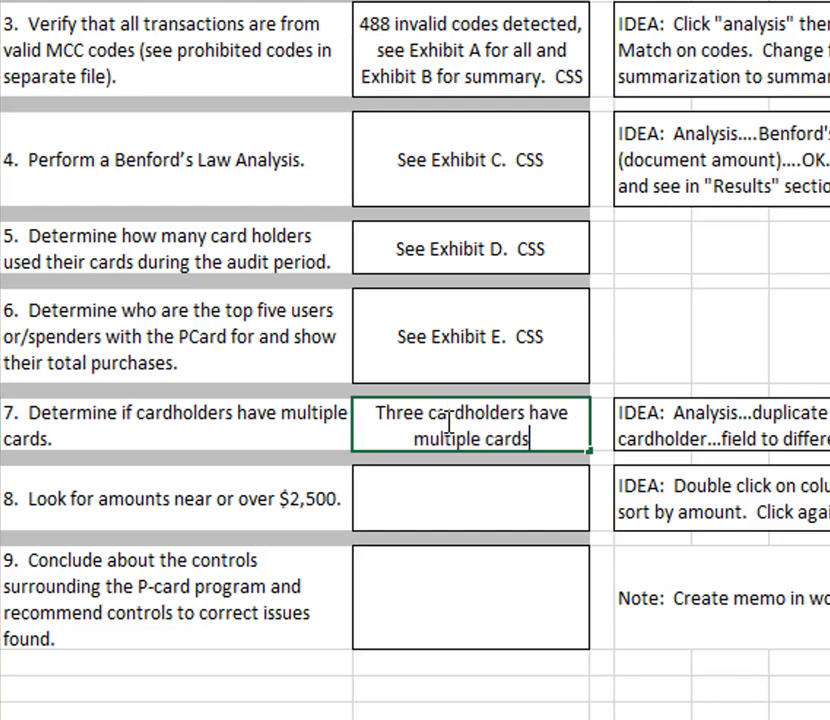
text(, see Exhibit )
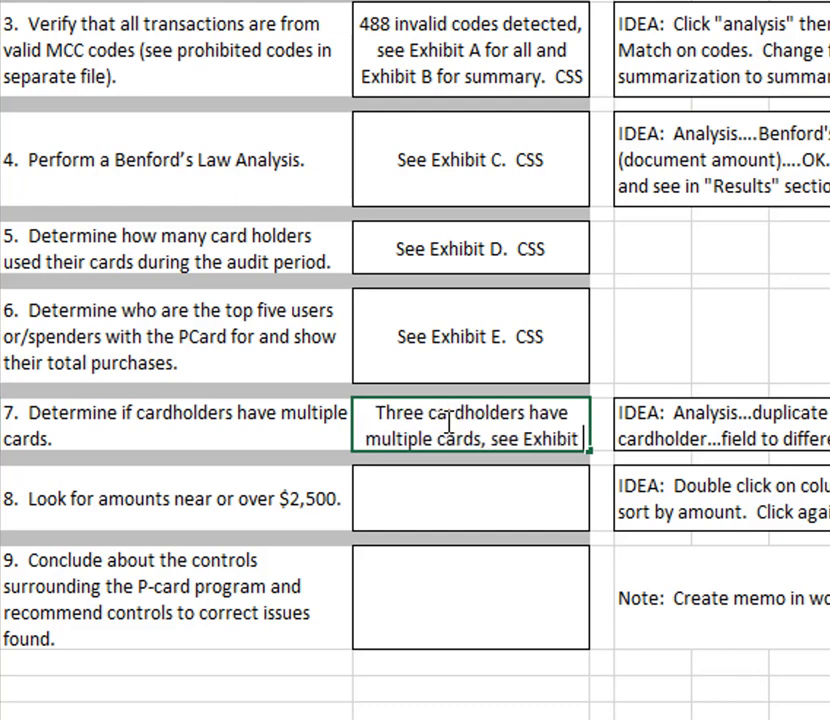
text(X.  CSS)
key(Return)
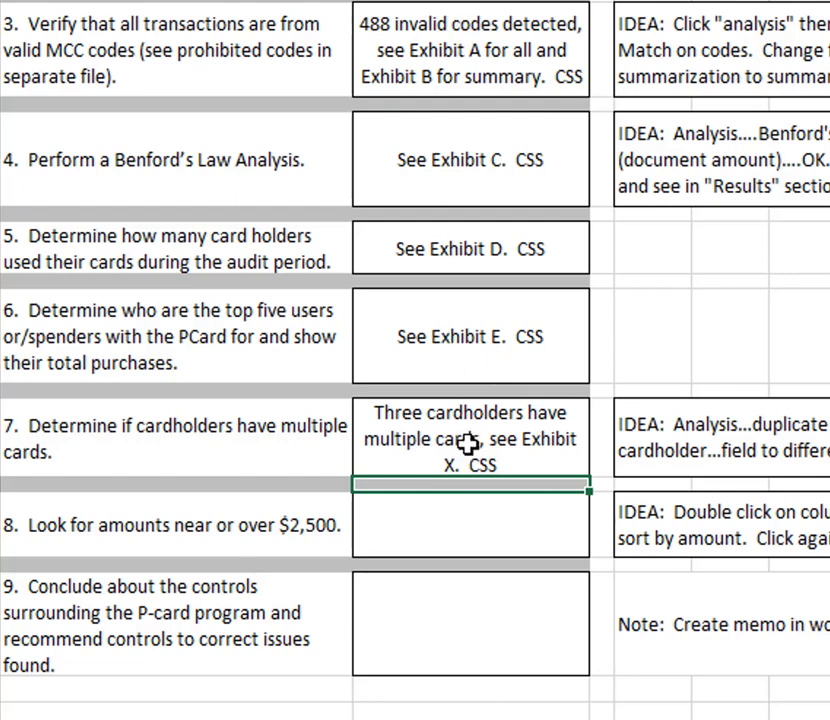
Step: Record "See Exhibit X. CSS" as the result for item 8 on amounts near or over $2,500
click(467, 533)
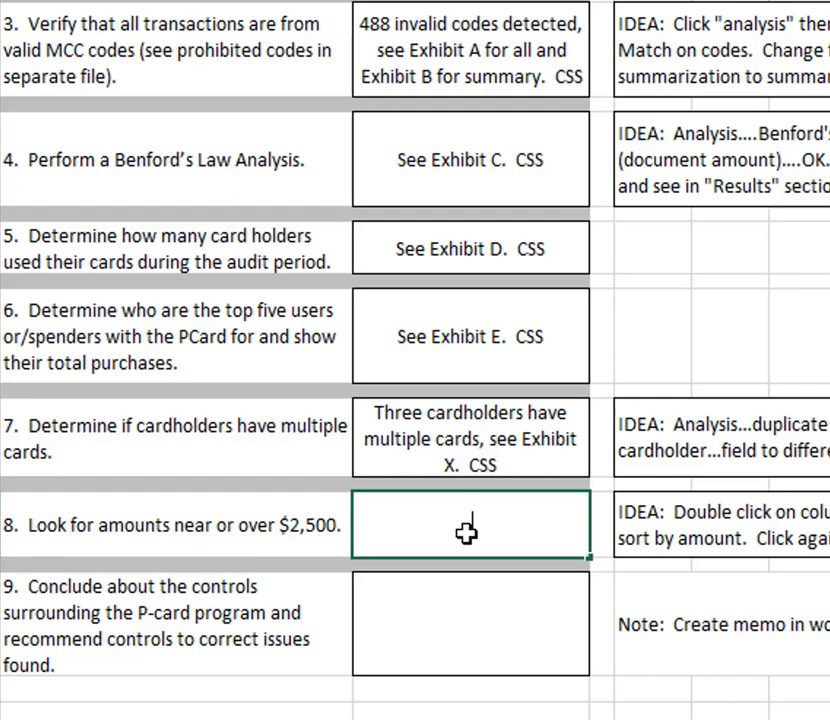
text(See Exhibit X)
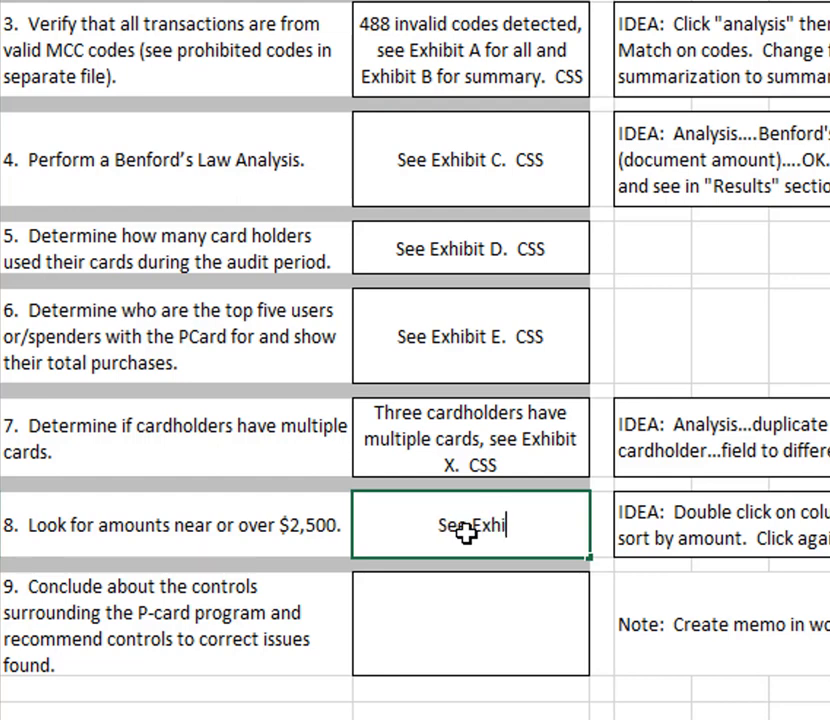
text(CSS)
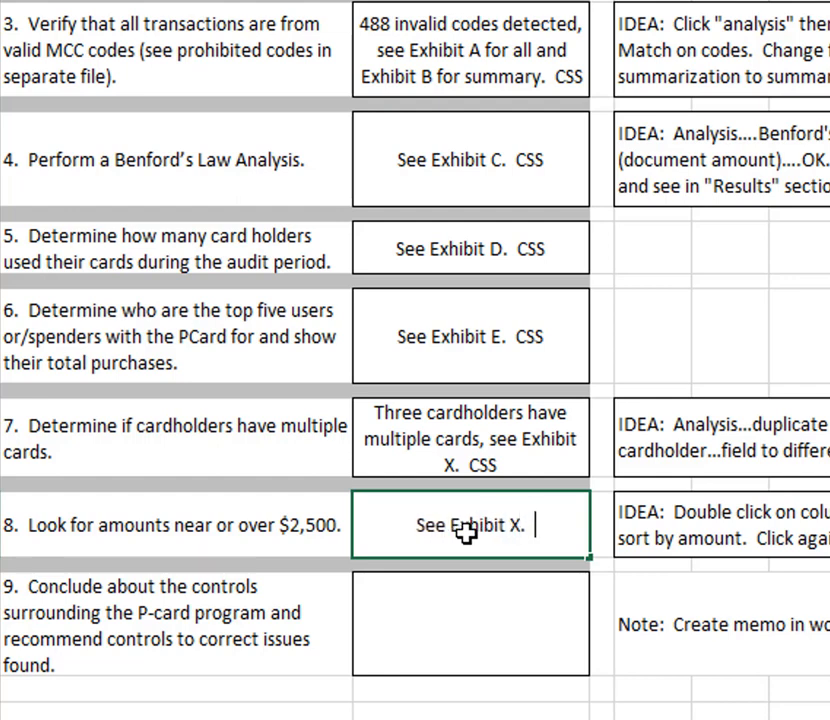
key(Up)
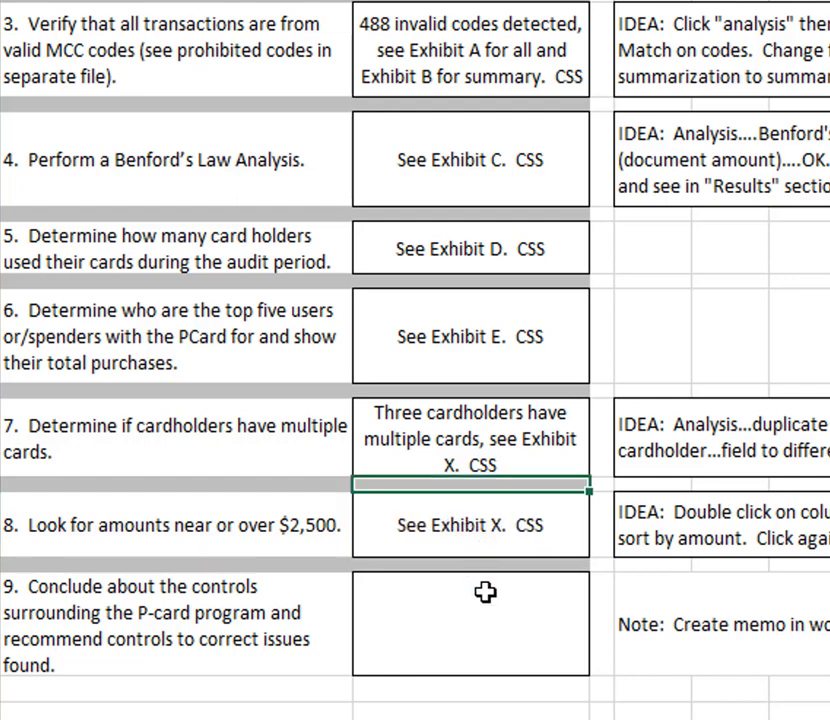
Step: Read the Report requirements on the overview sheet and return to item 9 of the audit program
click(485, 628)
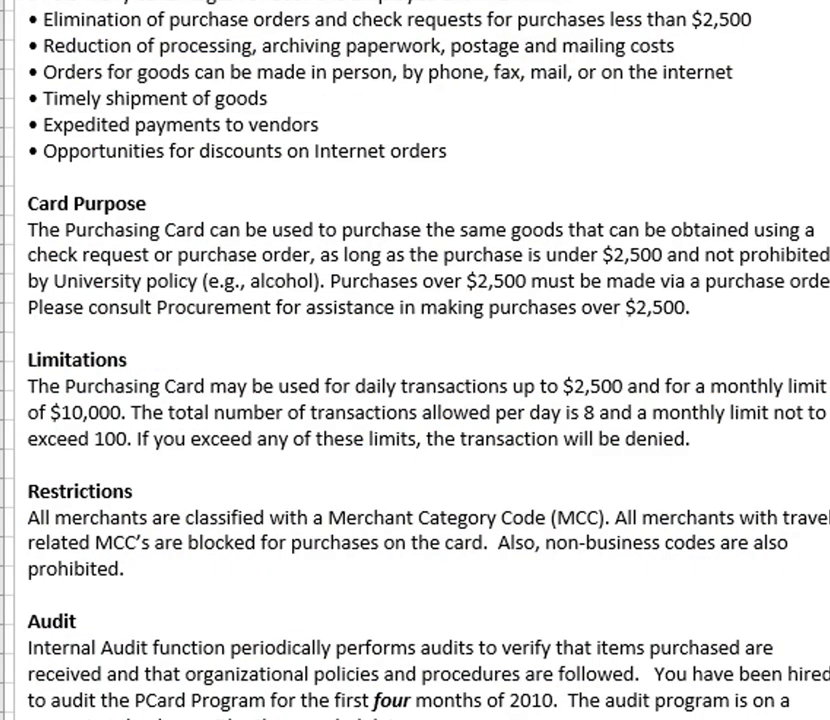
scroll(415, 360, down, 3)
mouse_move(12, 545)
mouse_down()
mouse_move(510, 620)
mouse_move(760, 620)
mouse_up()
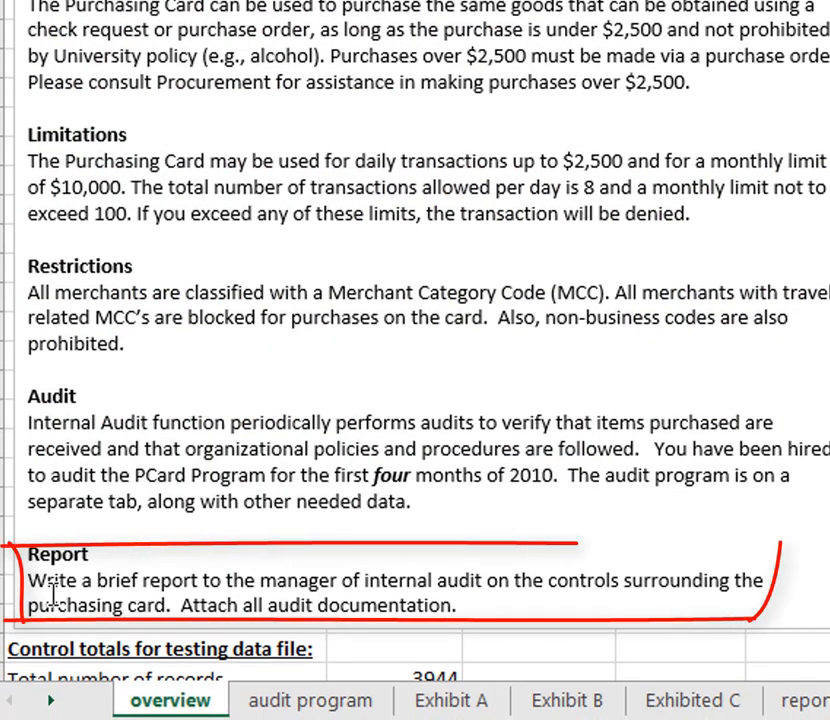
click(310, 700)
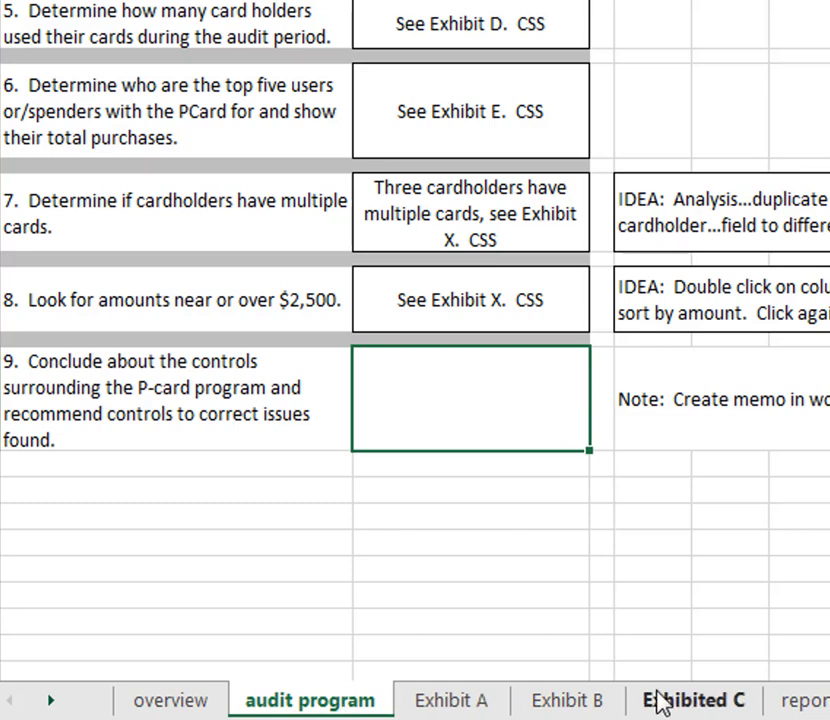
Step: Examine the sample audit reports on the report sheet, including their findings and numbered controls
click(812, 702)
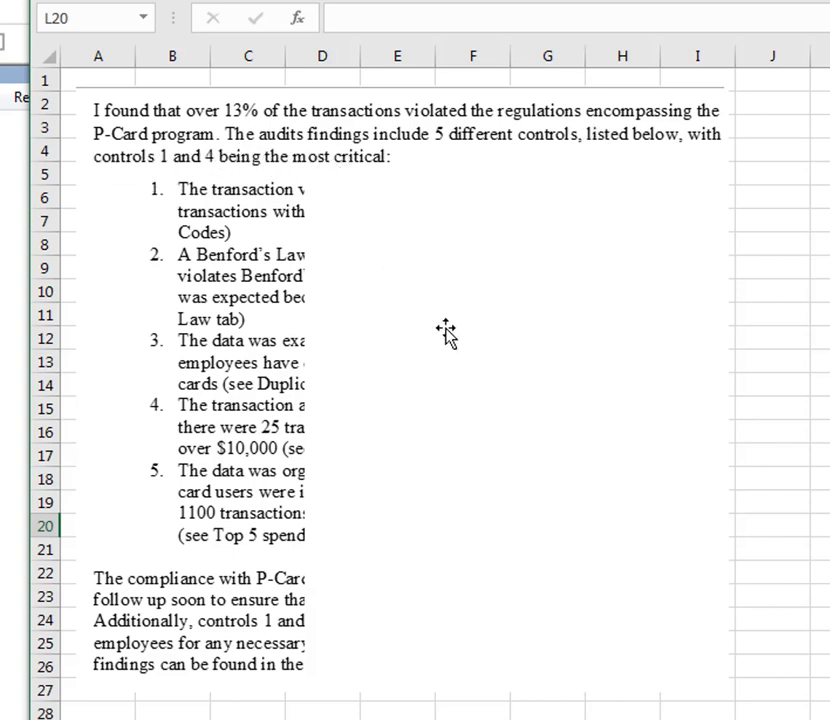
click(808, 504)
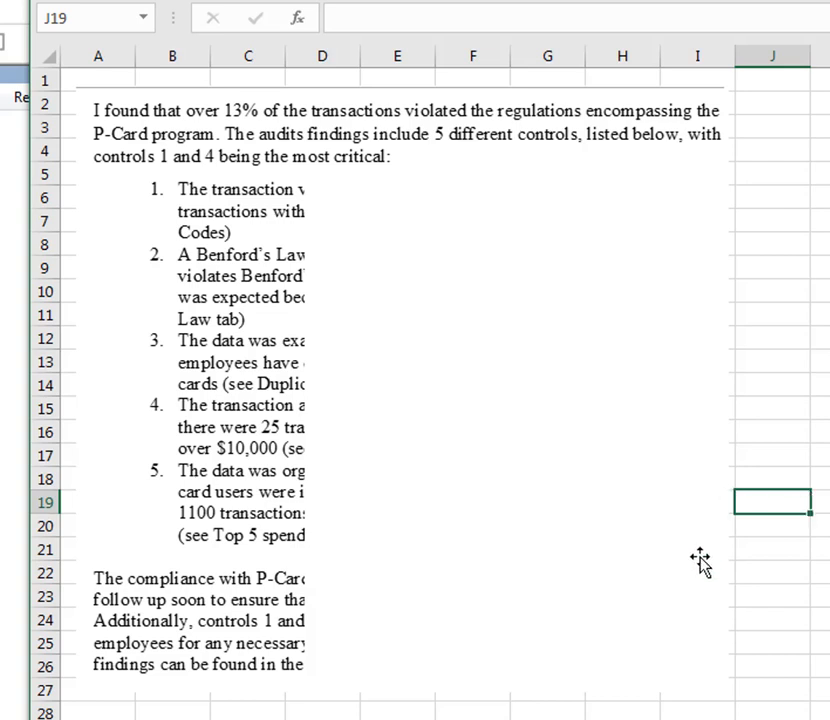
scroll(700, 562, down, 9)
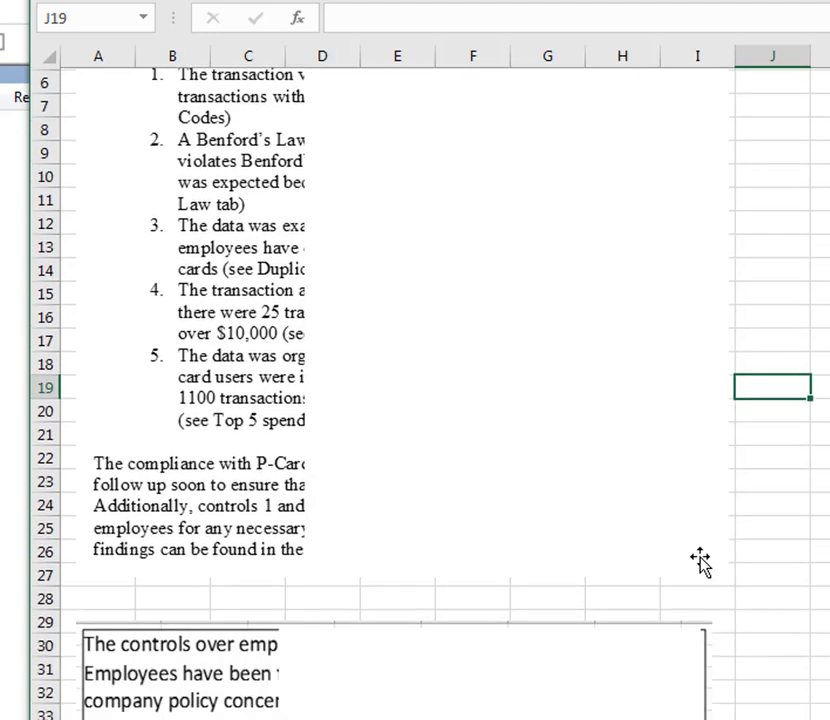
scroll(700, 562, down, 1)
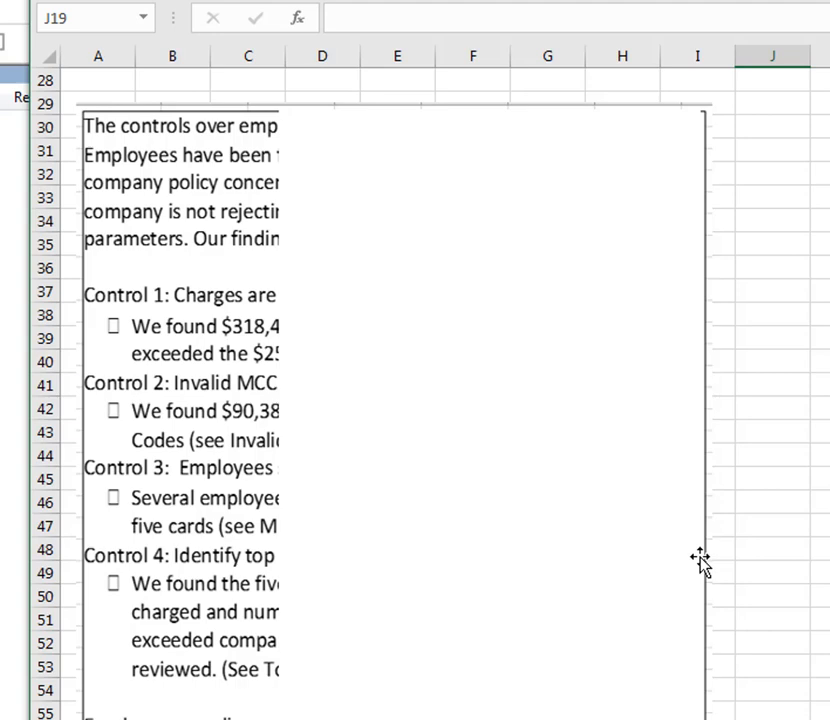
scroll(700, 562, down, 4)
scroll(671, 565, up, 13)
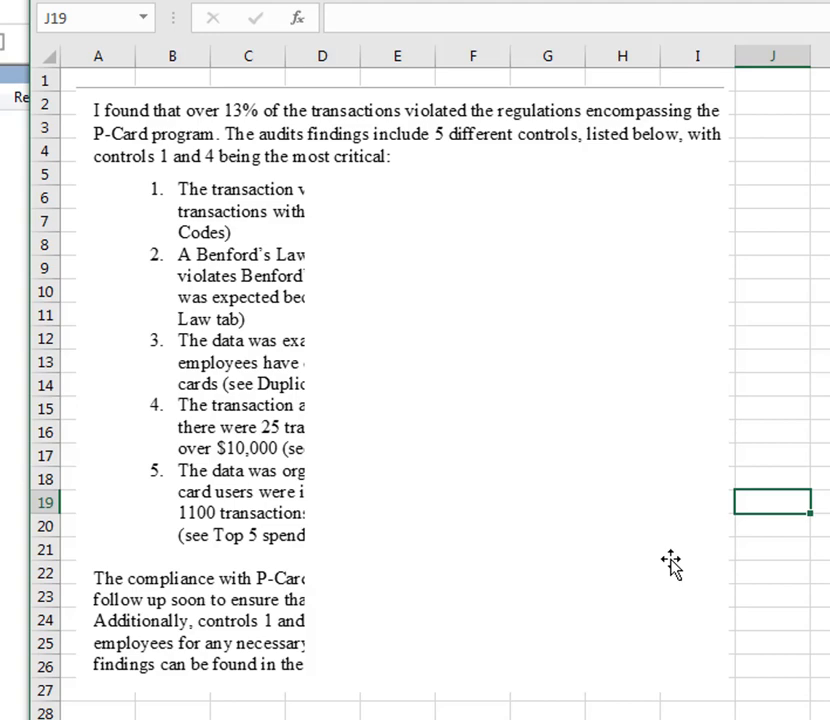
scroll(671, 565, down, 9)
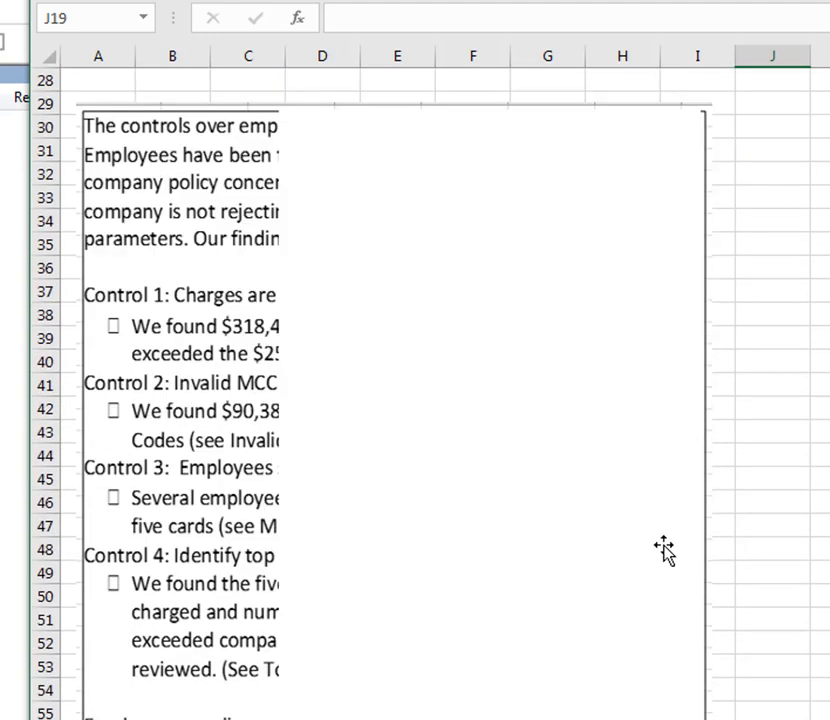
Step: Review the remaining sample reports, covering control failures, other observations, top five users, multiple cards and amounts over $2,500
scroll(650, 555, down, 12)
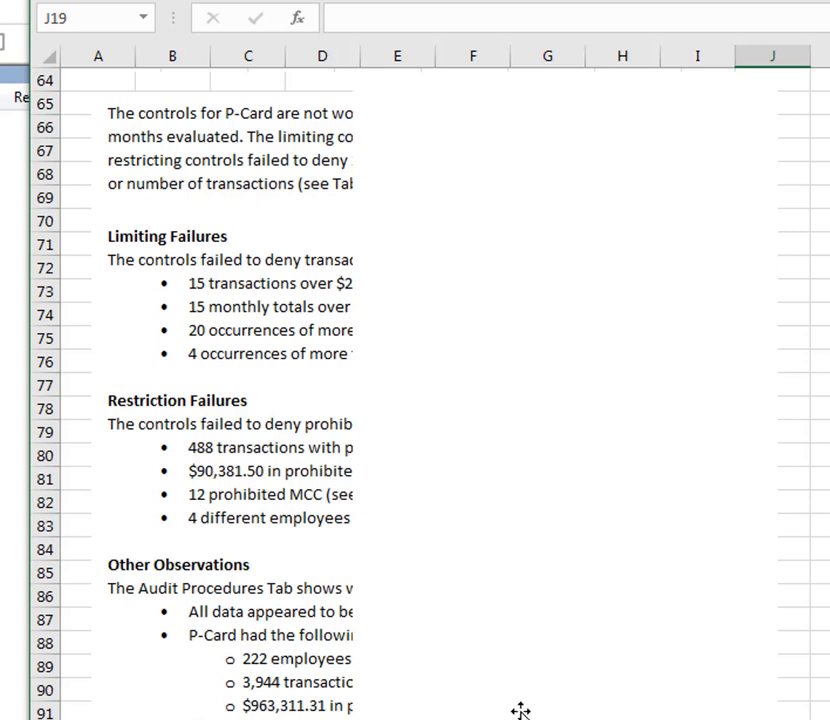
scroll(541, 713, down, 2)
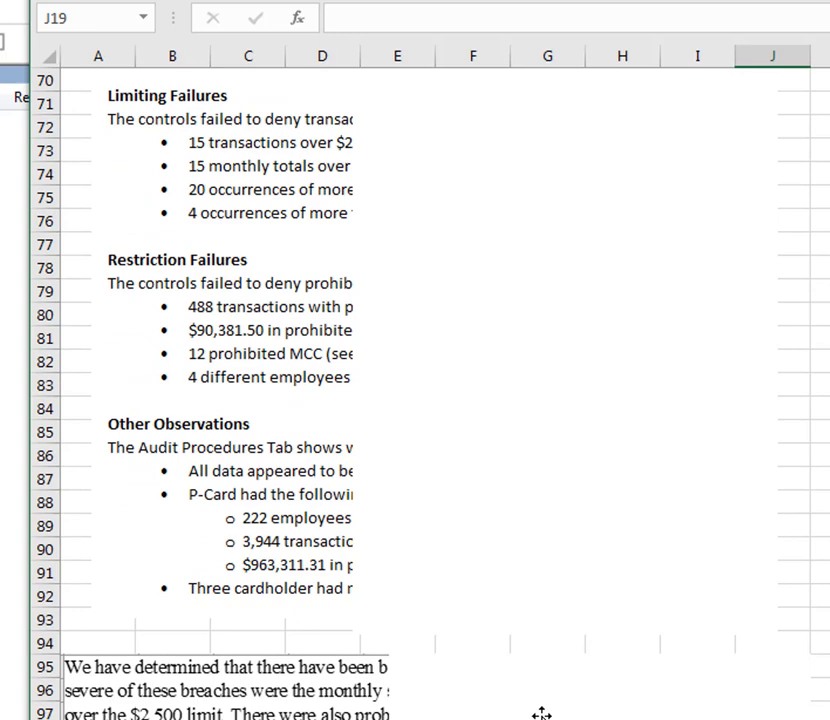
scroll(541, 713, down, 8)
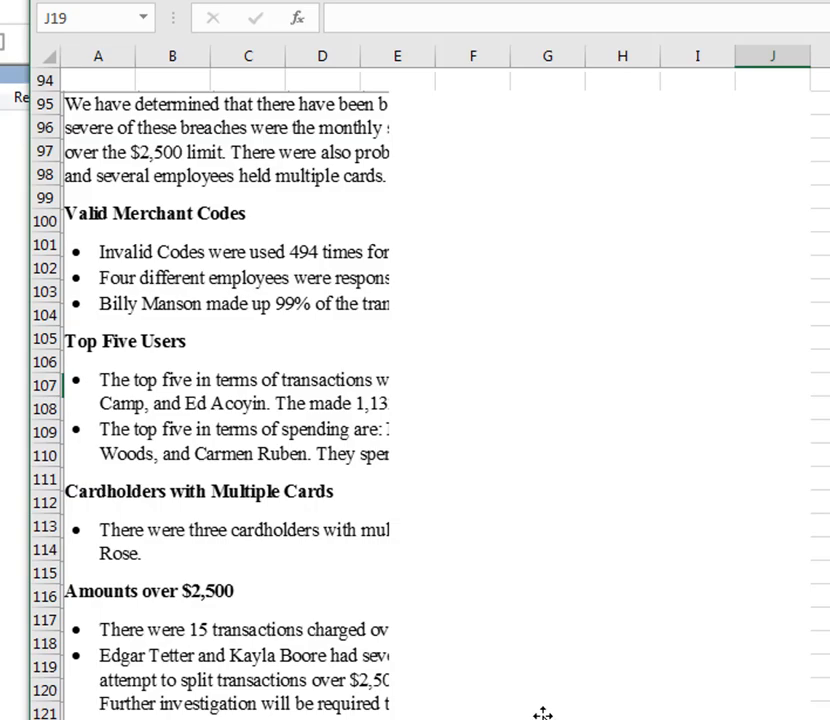
scroll(542, 713, up, 20)
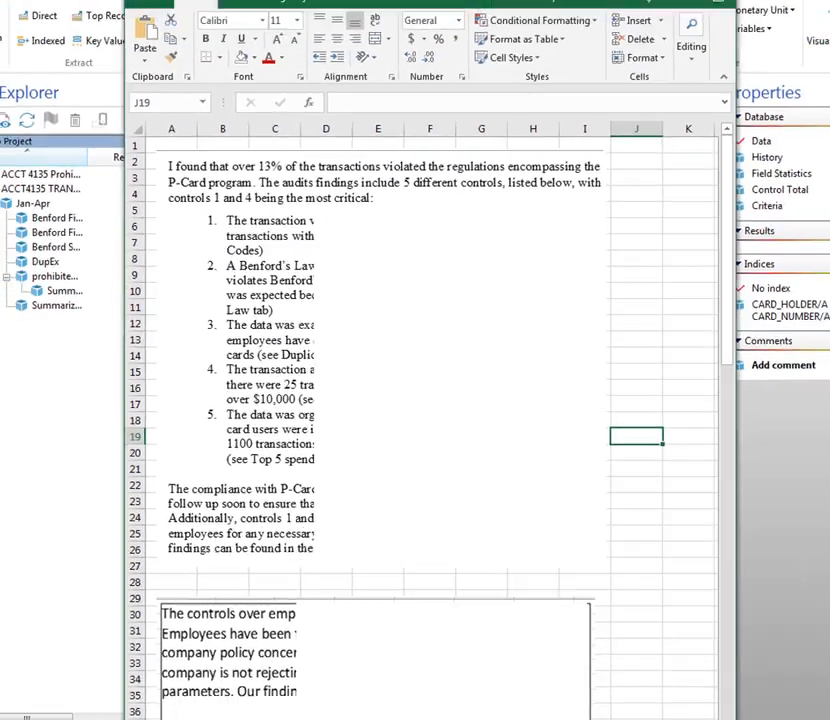
Step: Add a new worksheet directly after the audit program sheet and name it "Report"
click(242, 712)
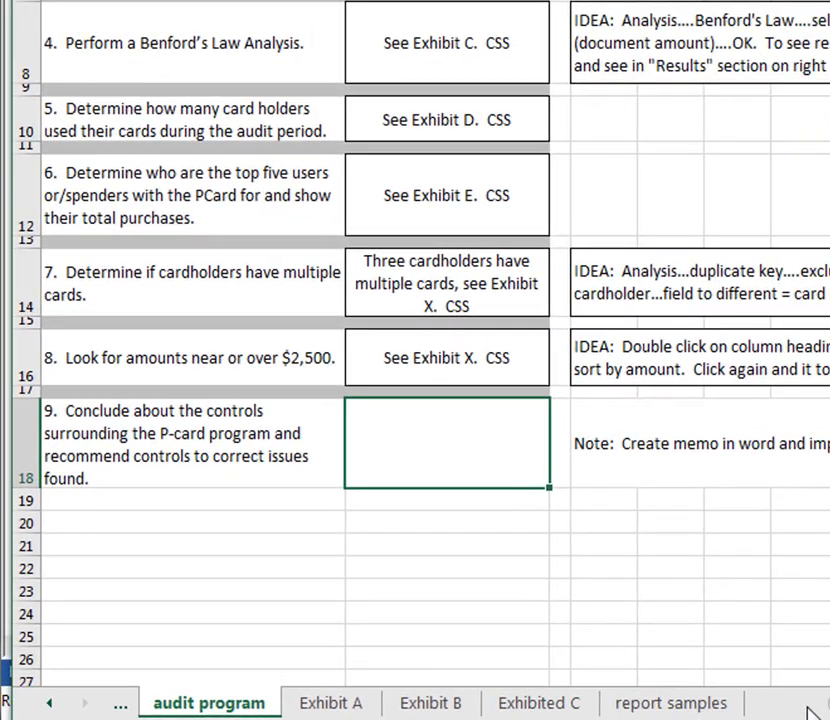
click(796, 705)
right_click(778, 710)
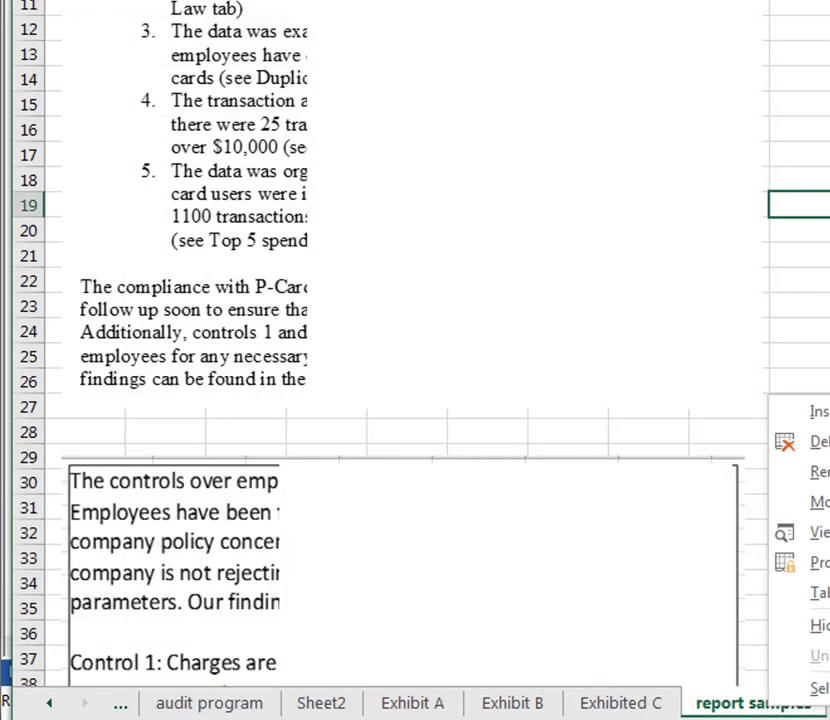
right_click(325, 712)
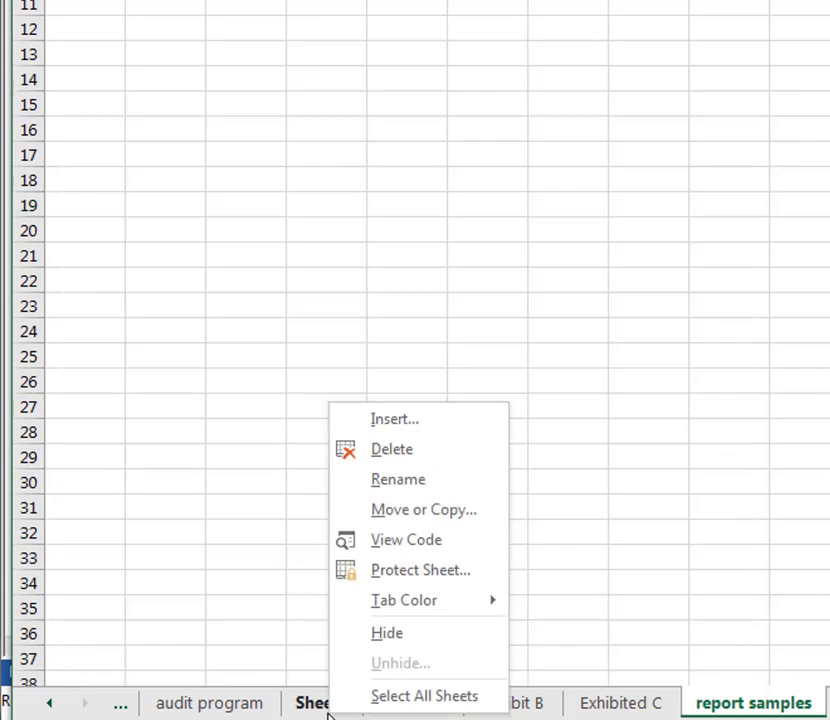
click(390, 481)
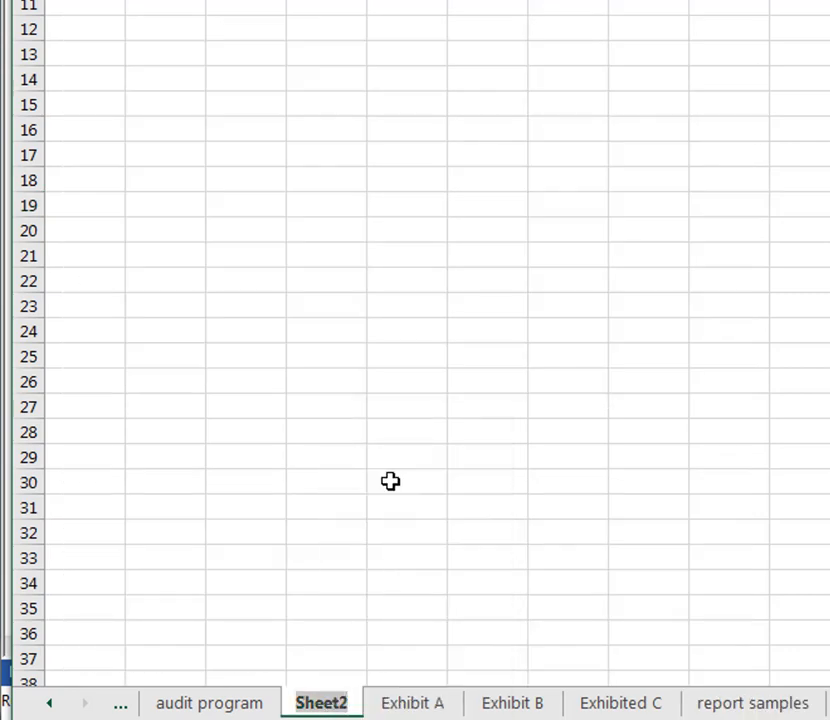
text(Report)
key(Return)
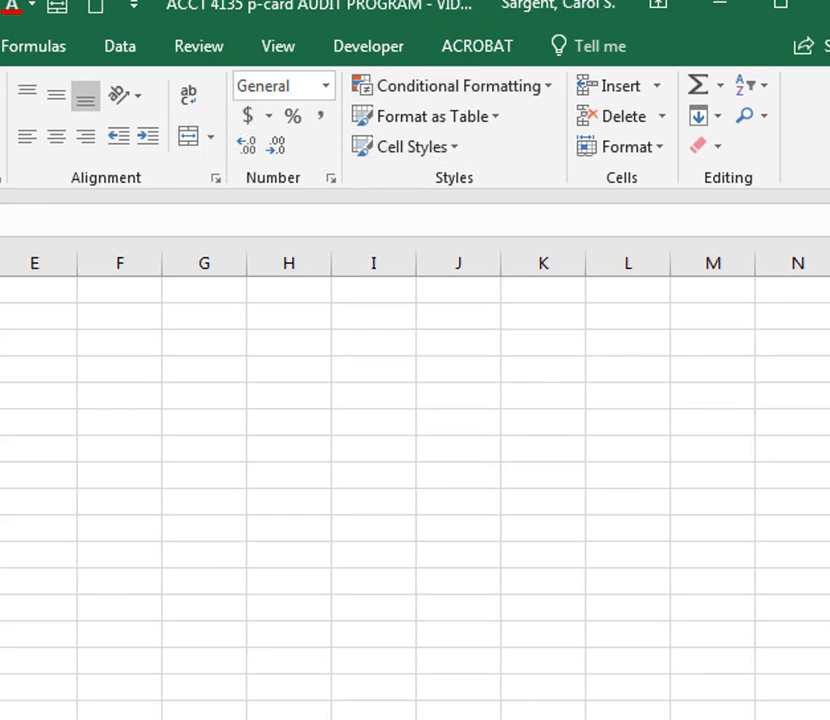
Step: Embed the "10 of 10" executive summary Word file from exec summaries > fall 2018 sum 1 as an object in the Report sheet, then return to the audit program
key(alt+n)
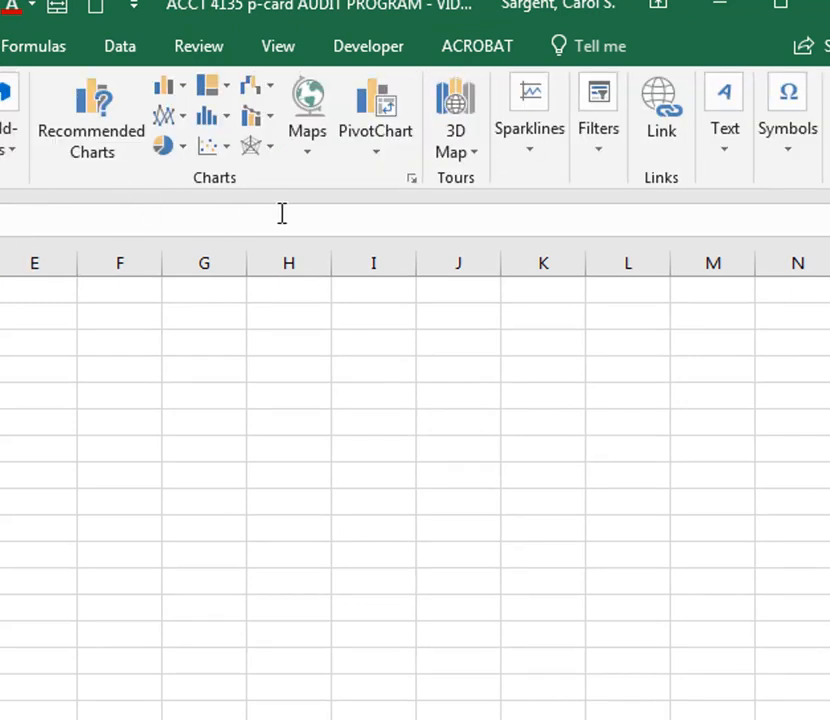
click(791, 155)
click(725, 128)
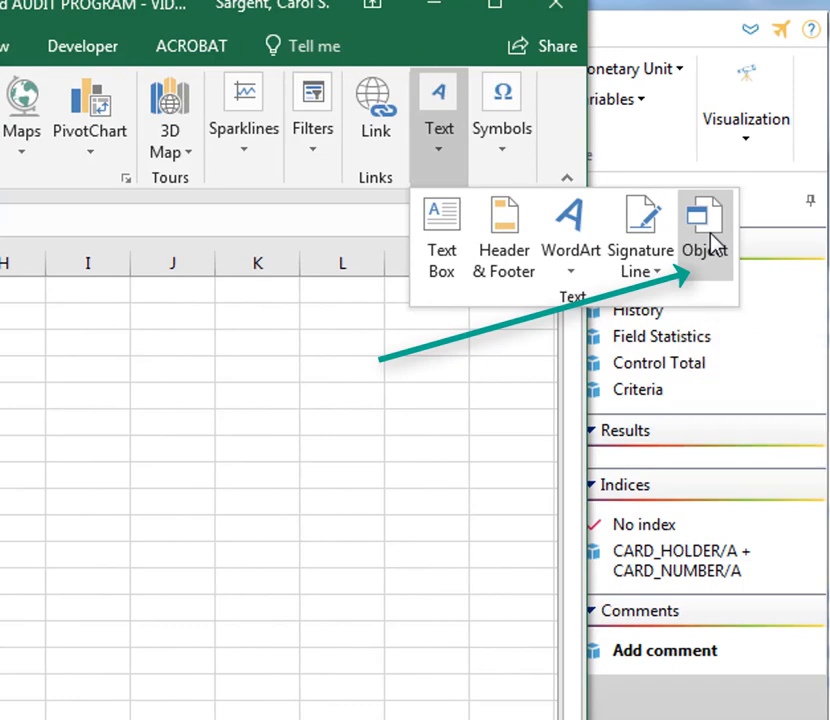
click(710, 242)
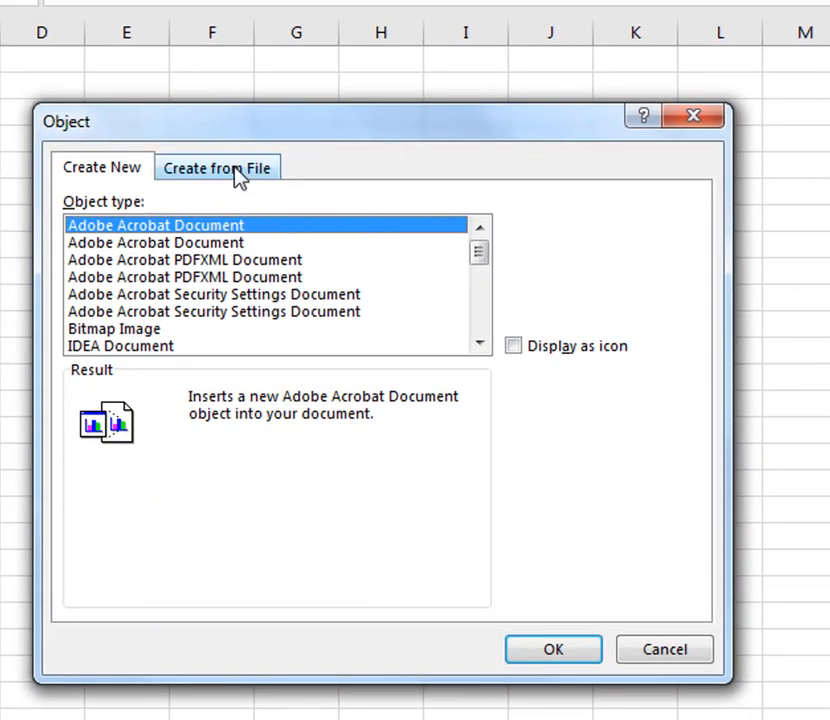
click(238, 175)
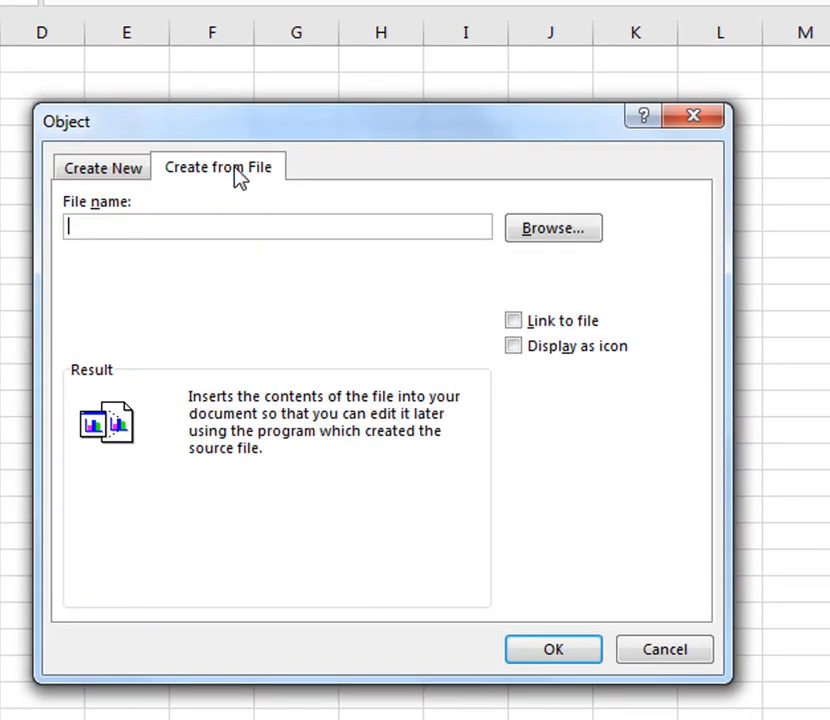
click(552, 238)
double_click(596, 604)
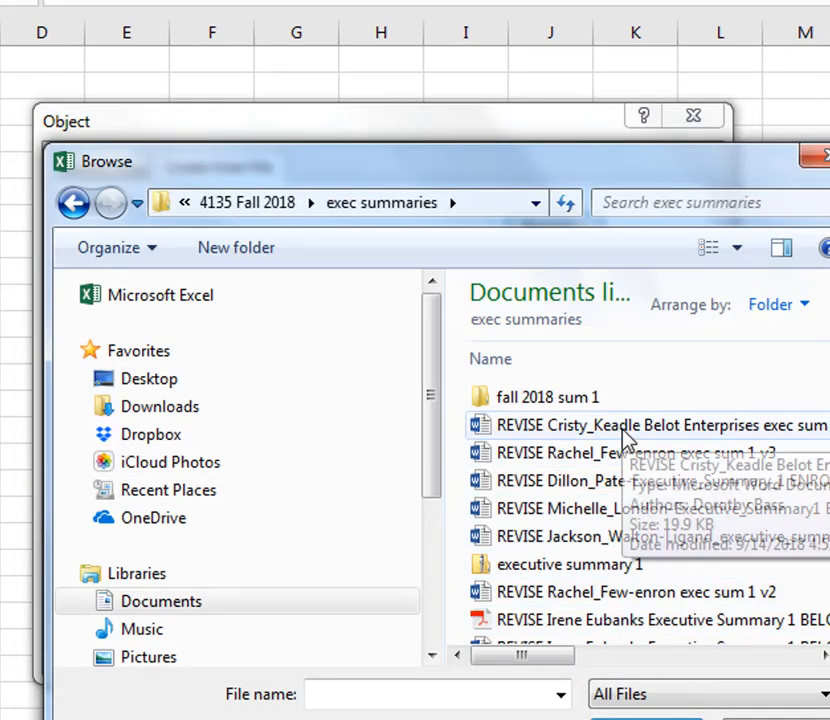
scroll(661, 530, down, 3)
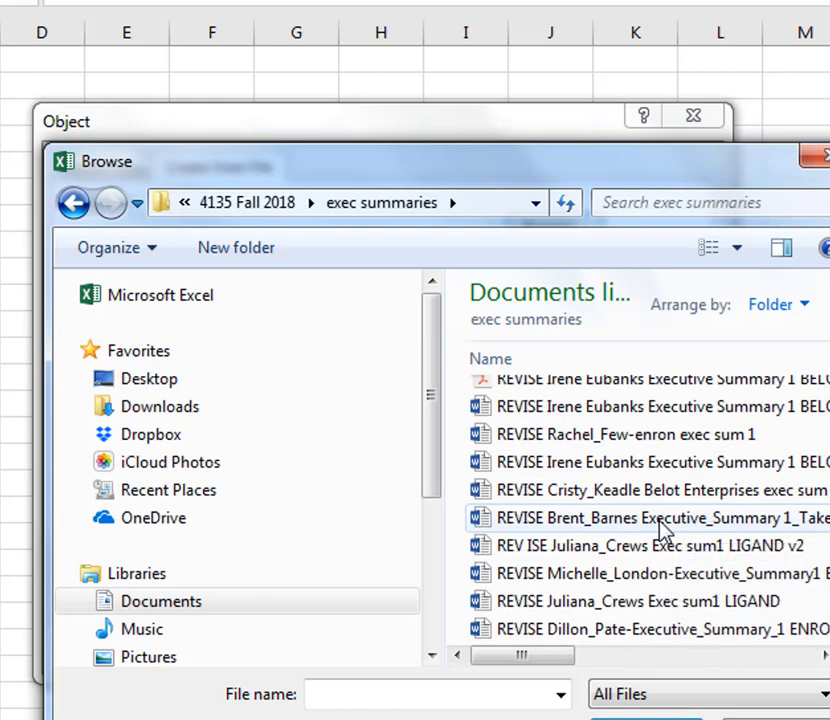
scroll(648, 522, up, 3)
double_click(578, 405)
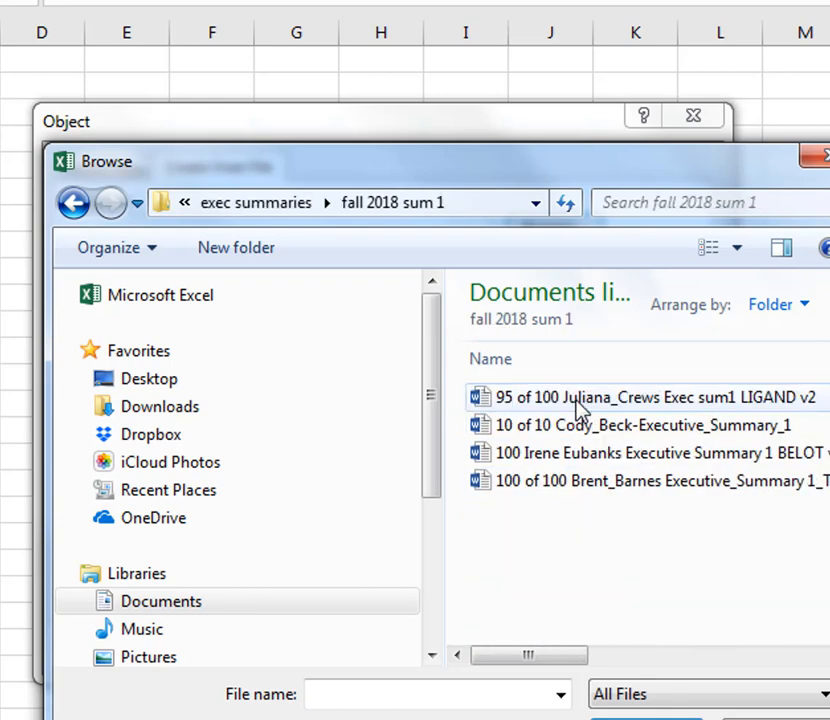
double_click(573, 430)
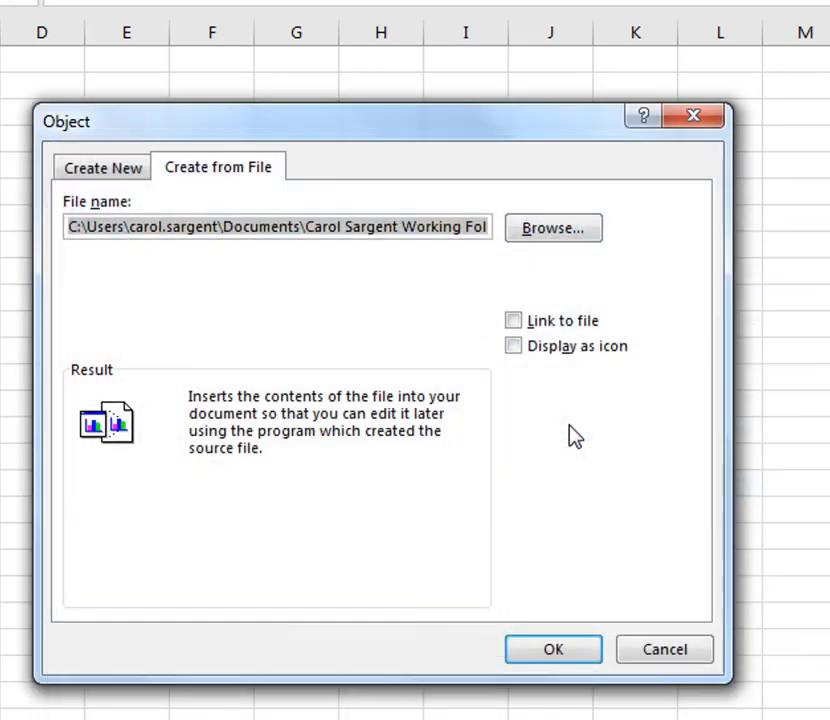
click(547, 661)
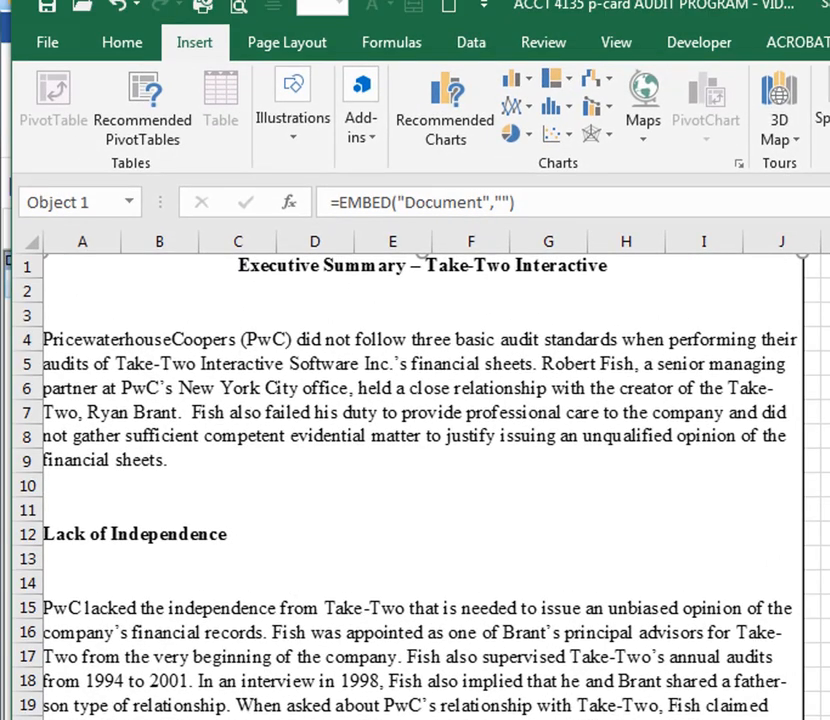
key(Escape)
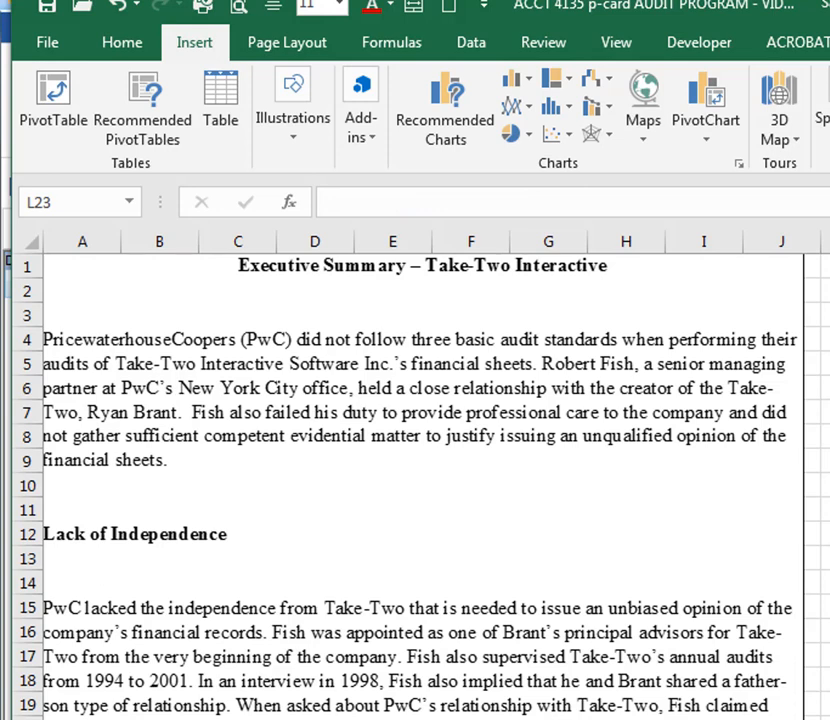
key(ctrl+Page_Up)
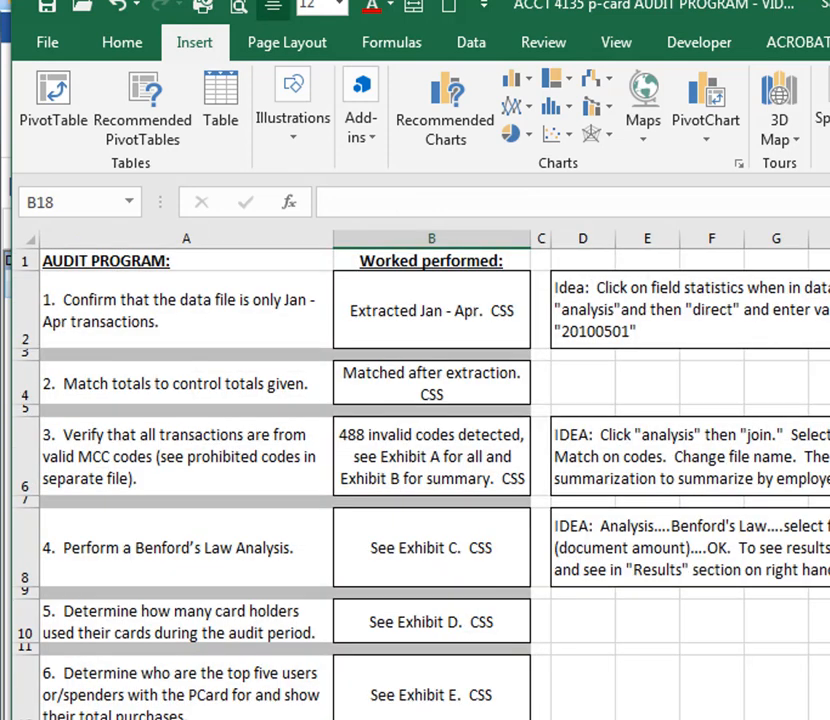